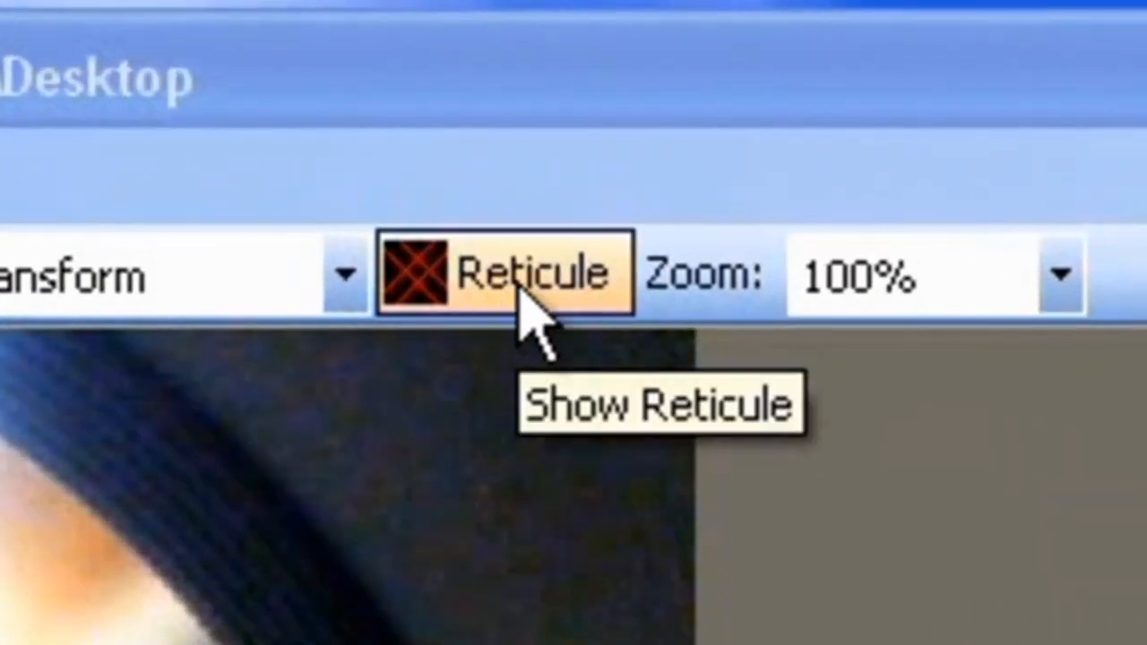
Overlay the crosshair reticle on SharpCap's live focuser preview
click(525, 295)
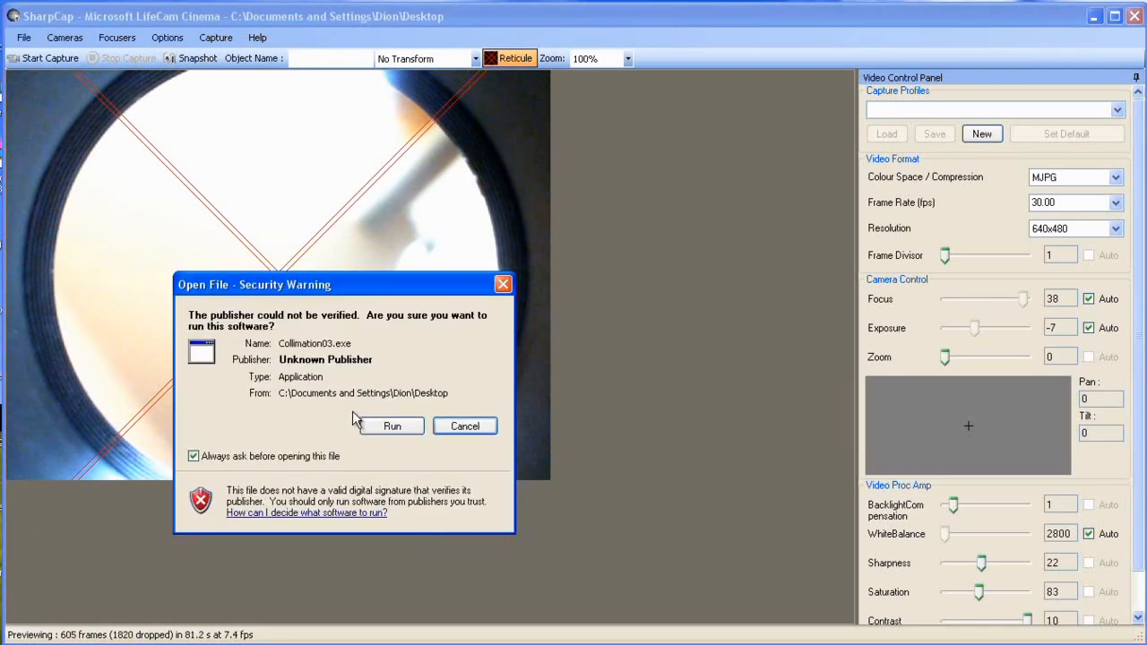
Run Collimation03.exe and drag its red-circle overlay onto the SharpCap preview, centred on the focuser tube
click(408, 426)
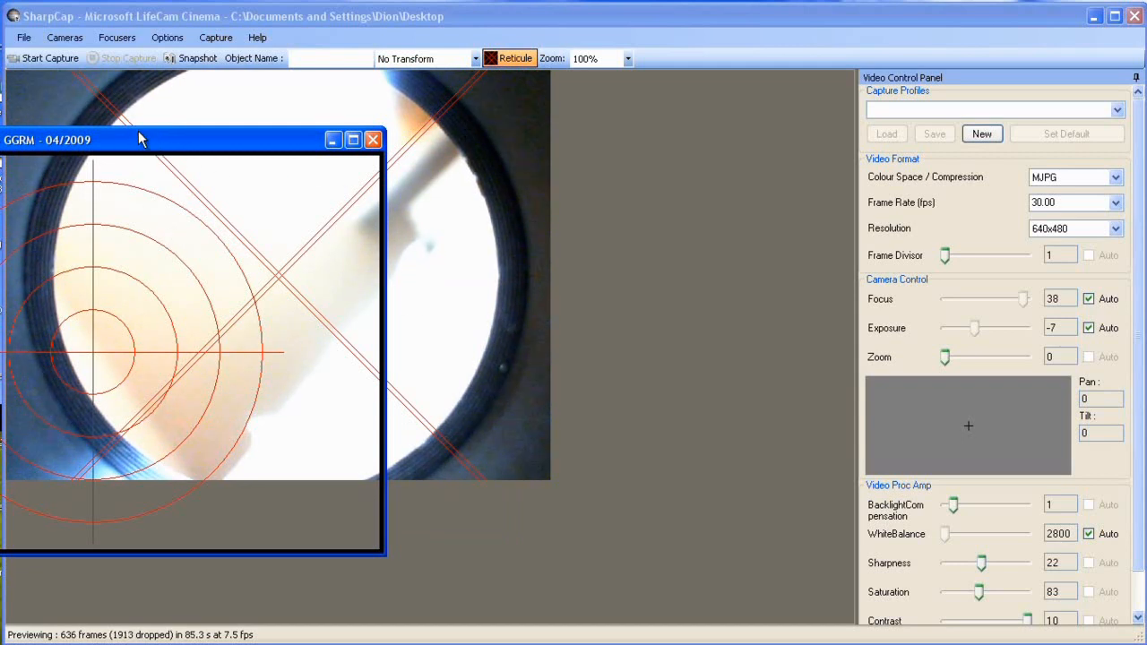
drag(142, 145, 529, 125)
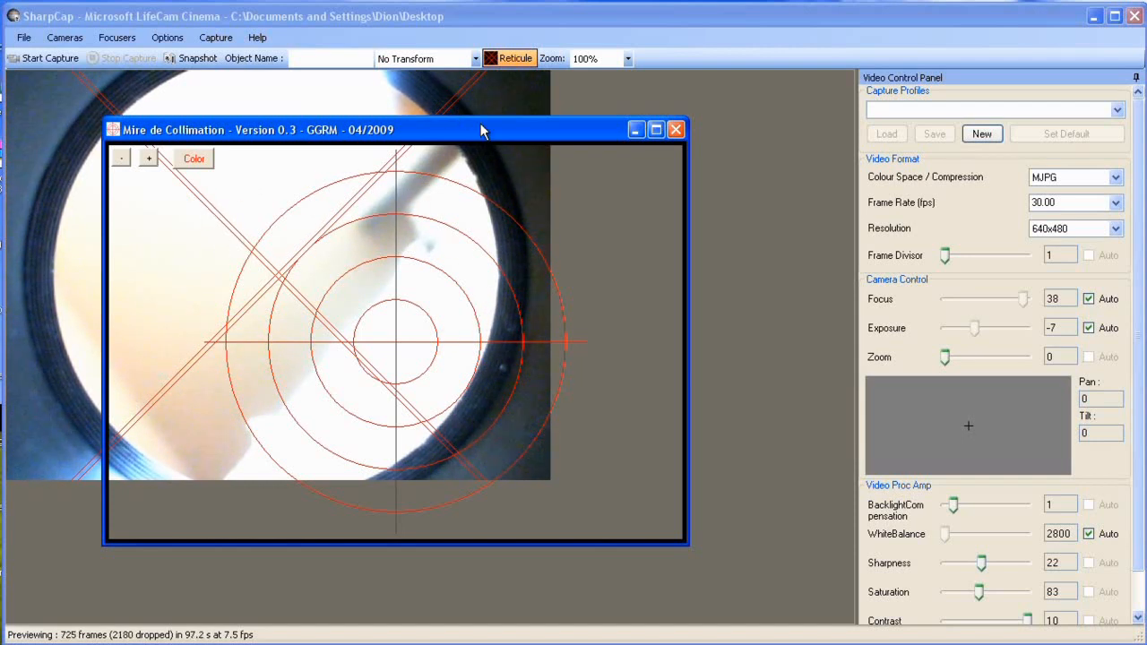
mouse_move(480, 130)
mouse_down()
mouse_move(368, 83)
mouse_move(363, 62)
mouse_up()
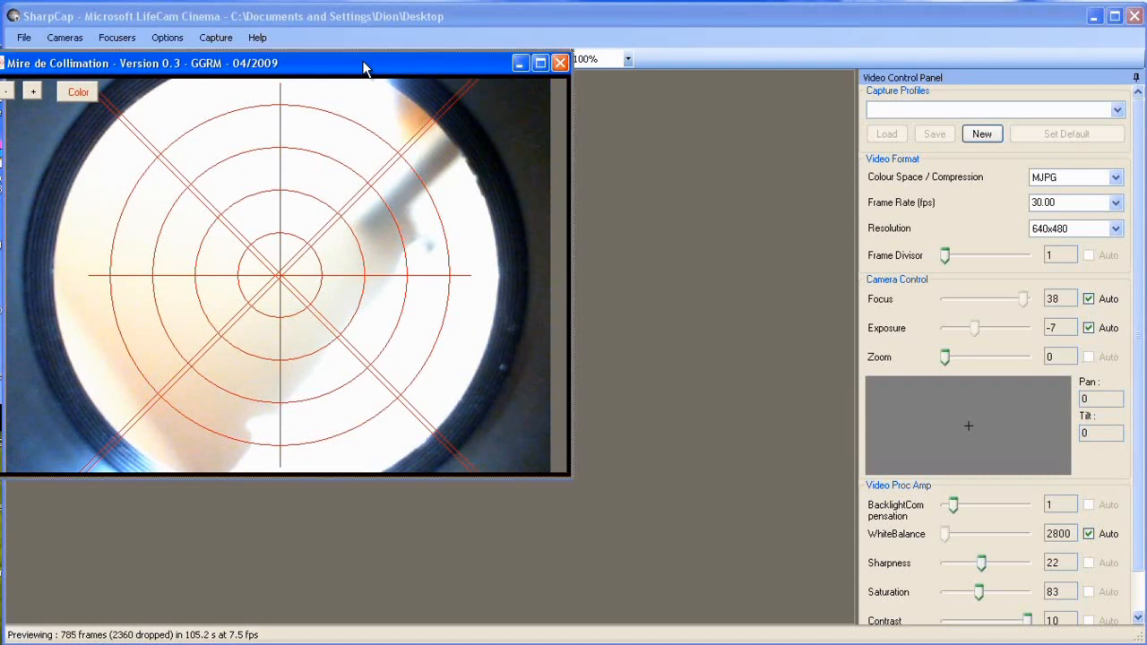
drag(362, 61, 361, 63)
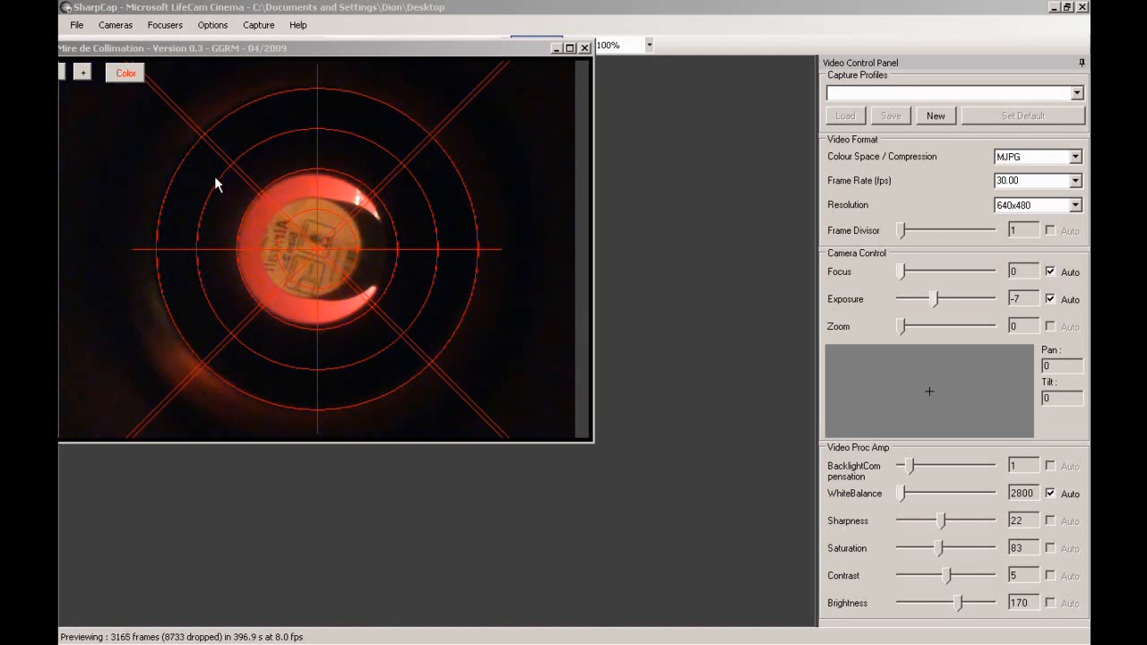
Adjust the ring count with + and - until three wider-spaced rings surround the secondary
click(80, 75)
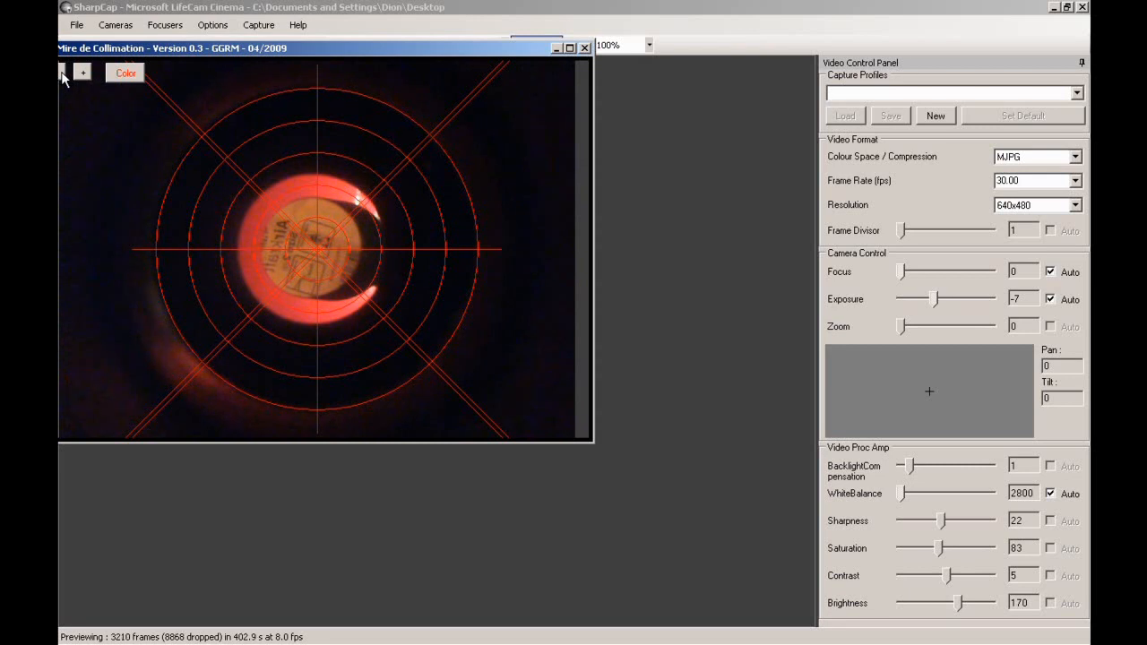
click(61, 76)
click(62, 75)
click(61, 75)
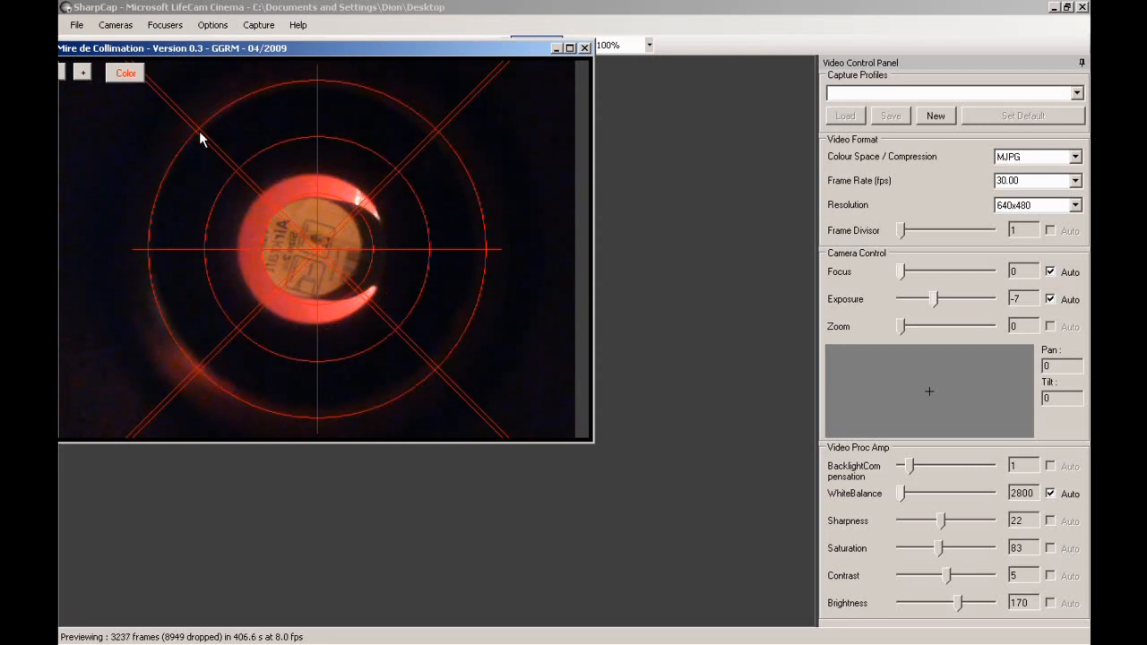